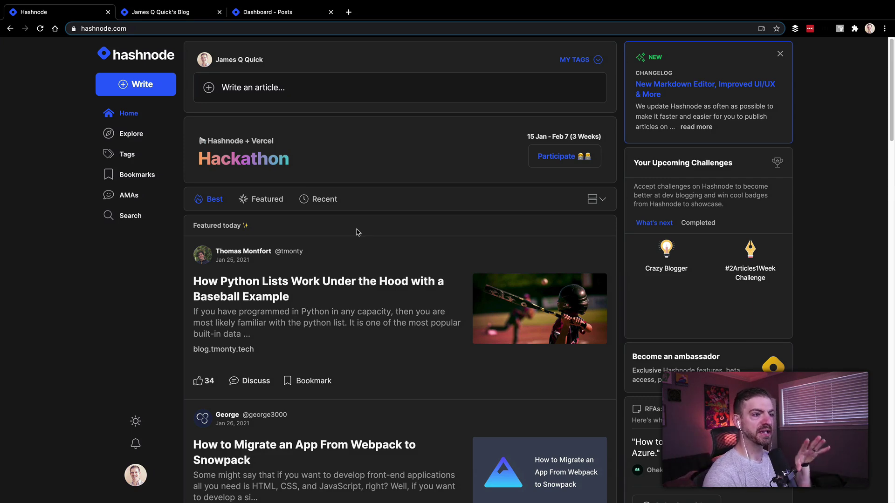
Step: Scroll down through the Hashnode community feed
scroll(357, 232, down, 3)
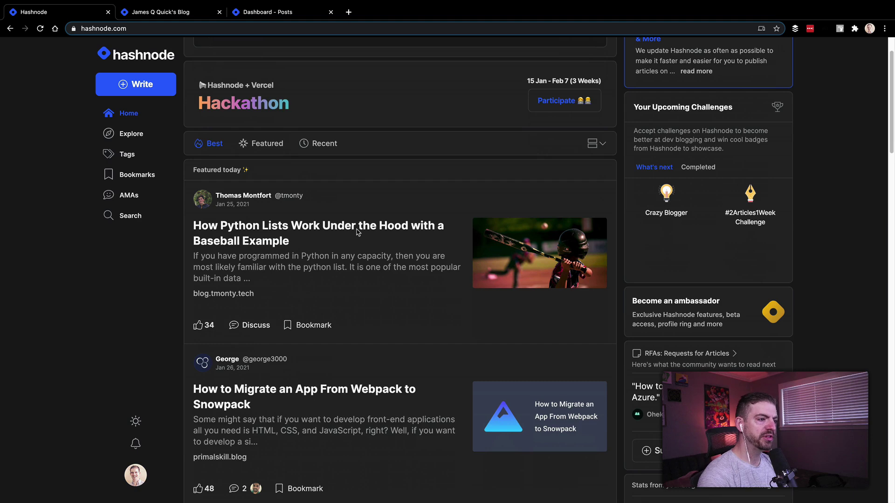
scroll(357, 232, down, 5)
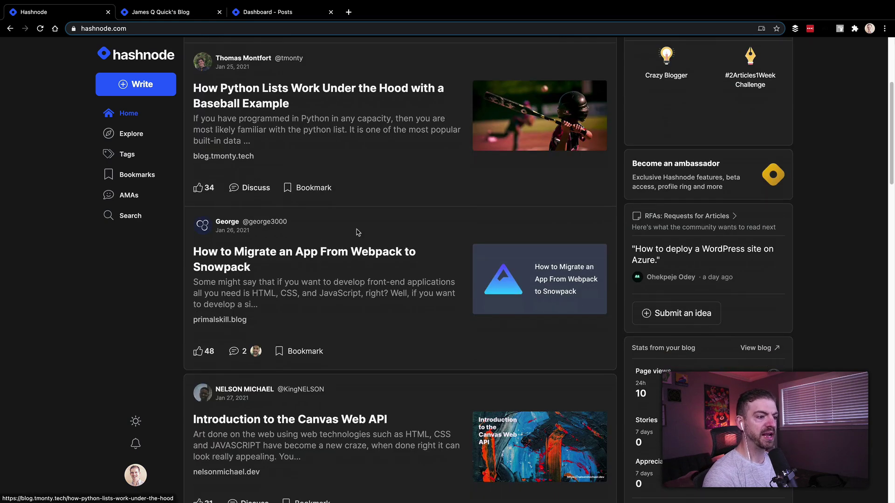
scroll(356, 232, down, 15)
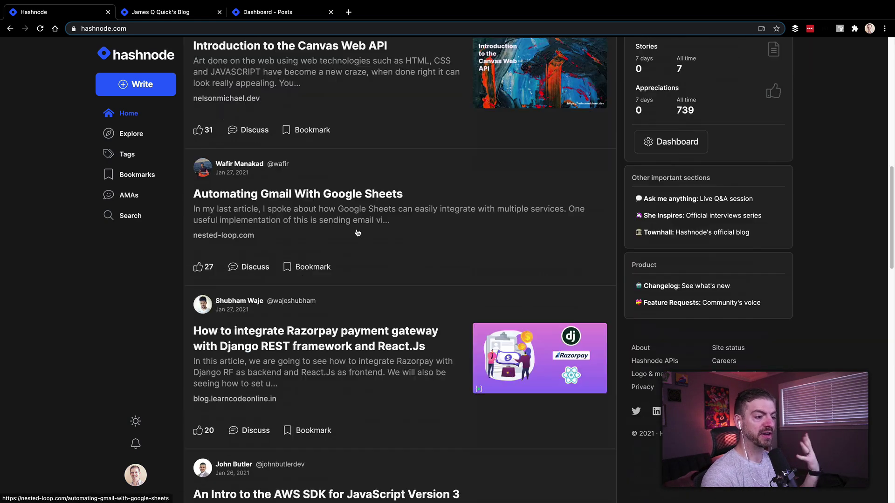
scroll(357, 232, down, 2)
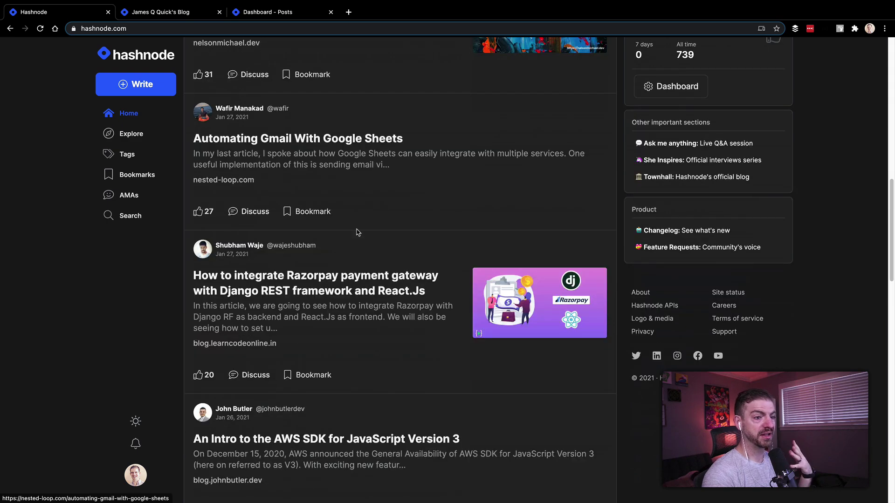
scroll(357, 232, down, 1)
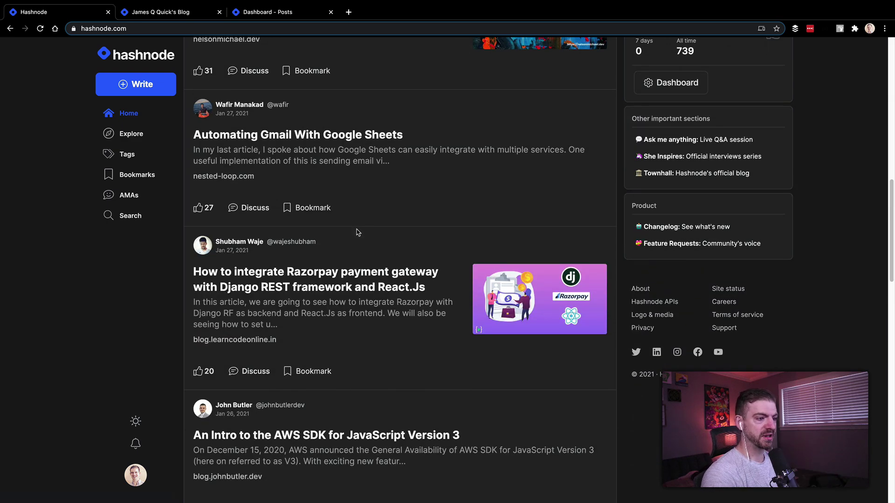
scroll(357, 232, down, 1)
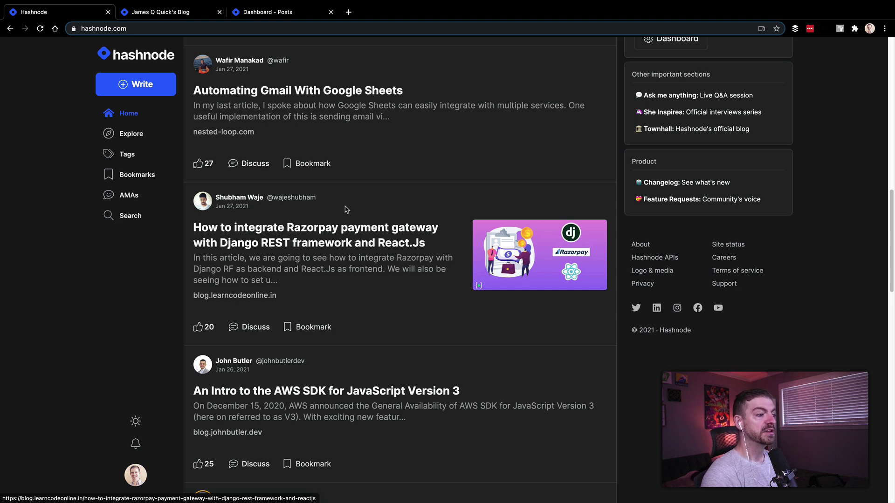
Step: Toggle the site to the light theme and back to dark, then switch to the public blog
click(135, 421)
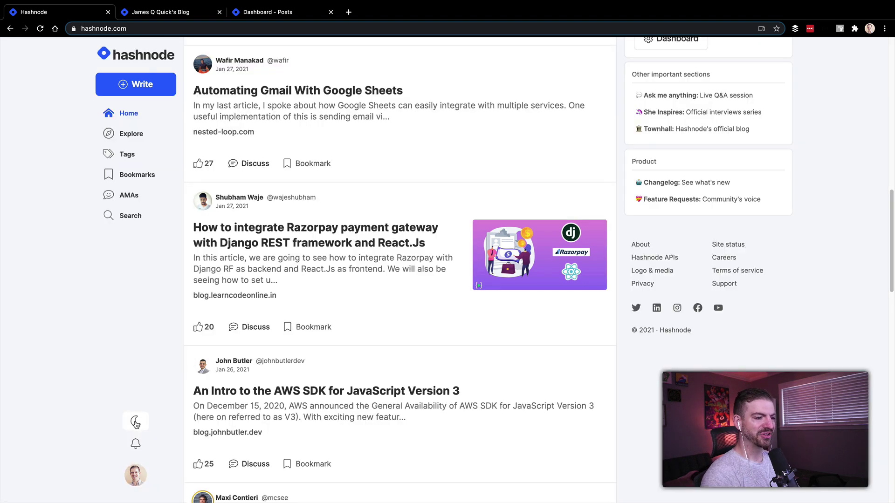
click(135, 422)
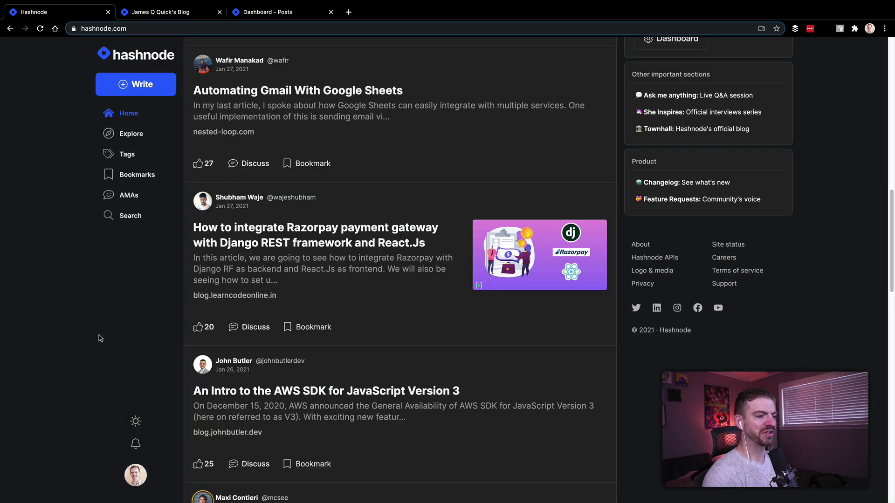
key(ctrl+Tab)
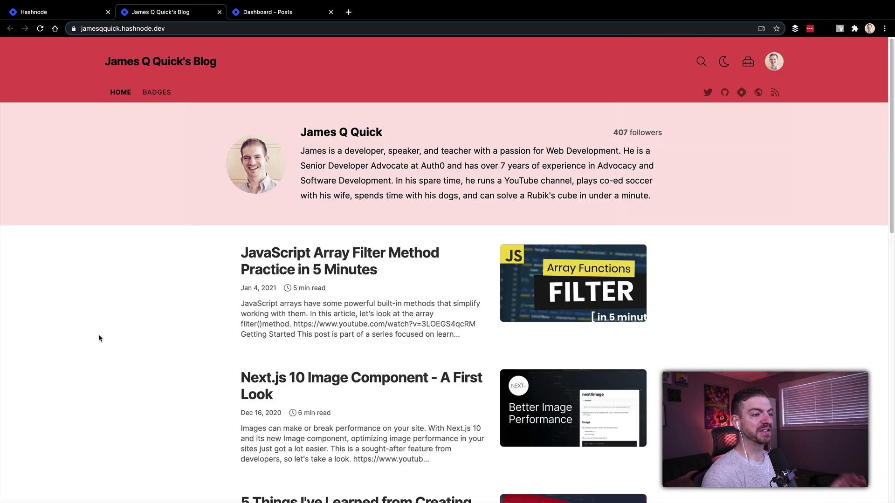
Step: Skim the JavaScript Array Filter Method post, then switch to the dashboard's Posts list
double_click(109, 28)
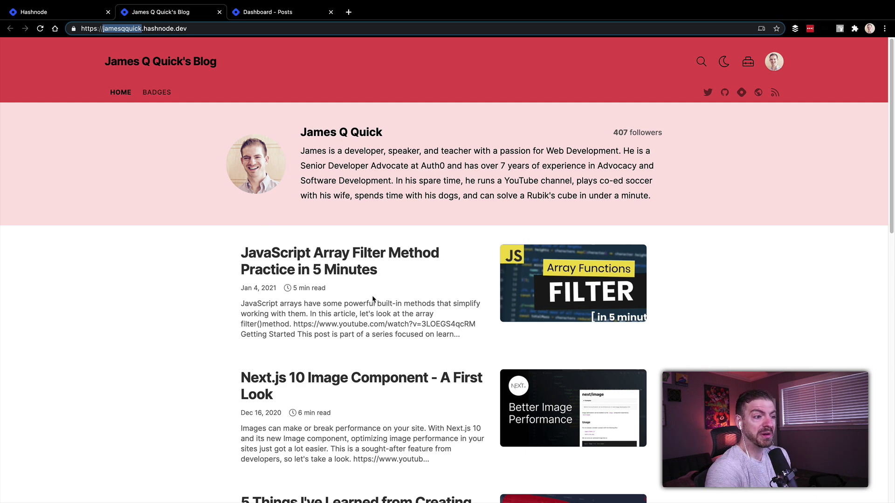
click(334, 247)
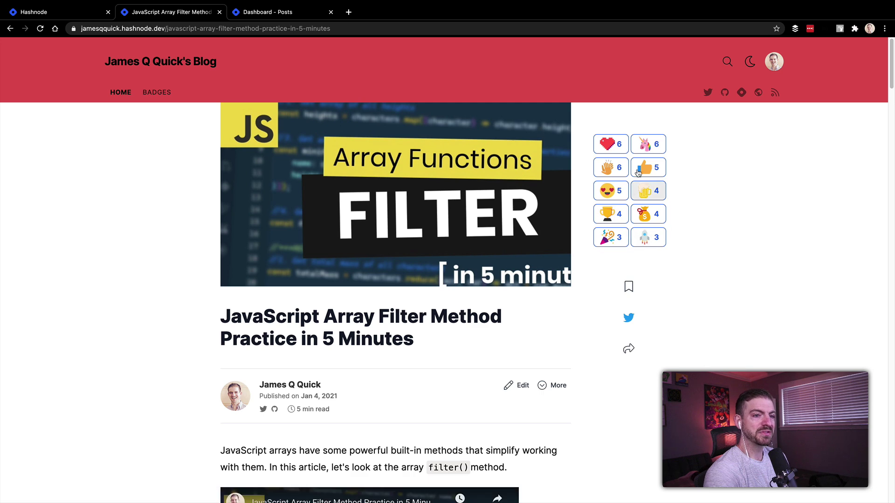
scroll(560, 263, down, 15)
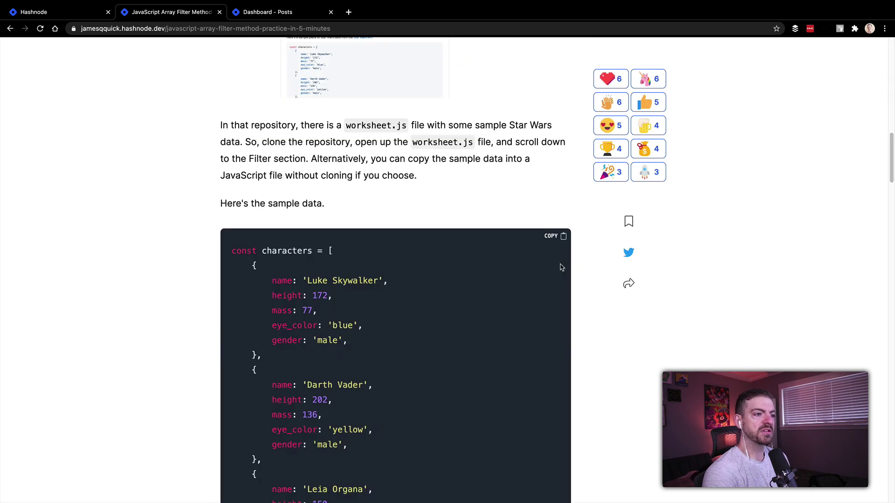
scroll(561, 267, up, 15)
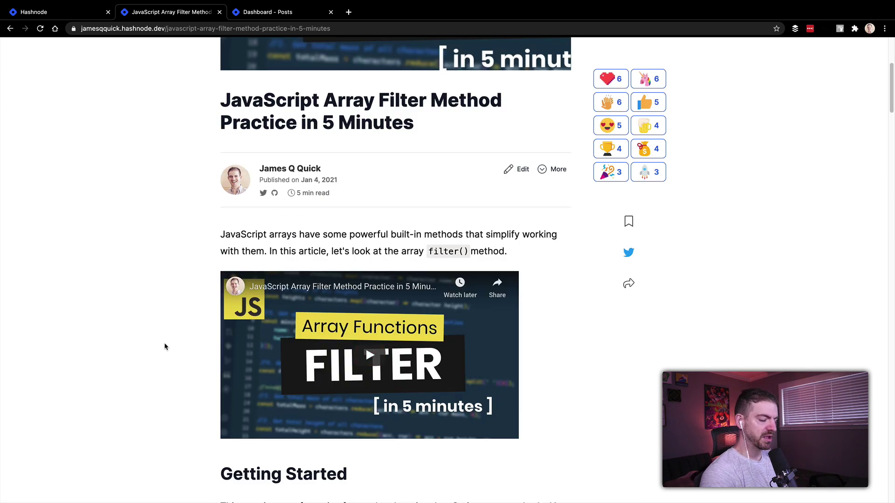
key(super+Left)
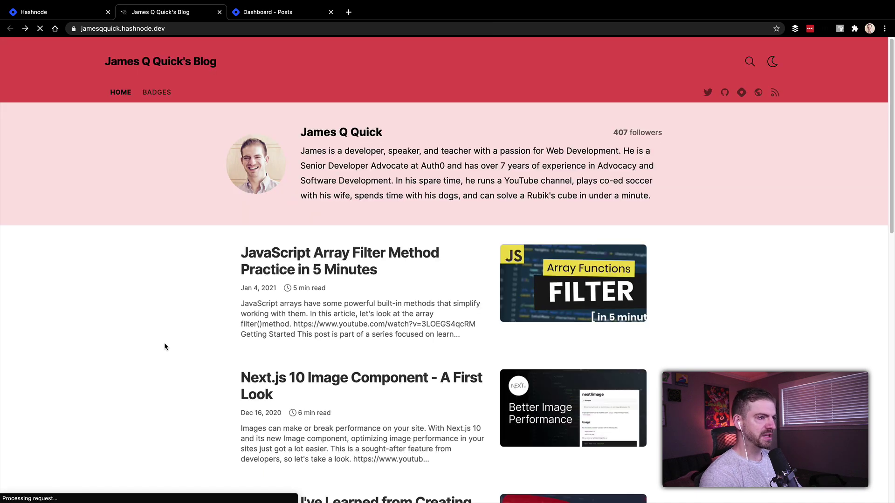
key(ctrl+Tab)
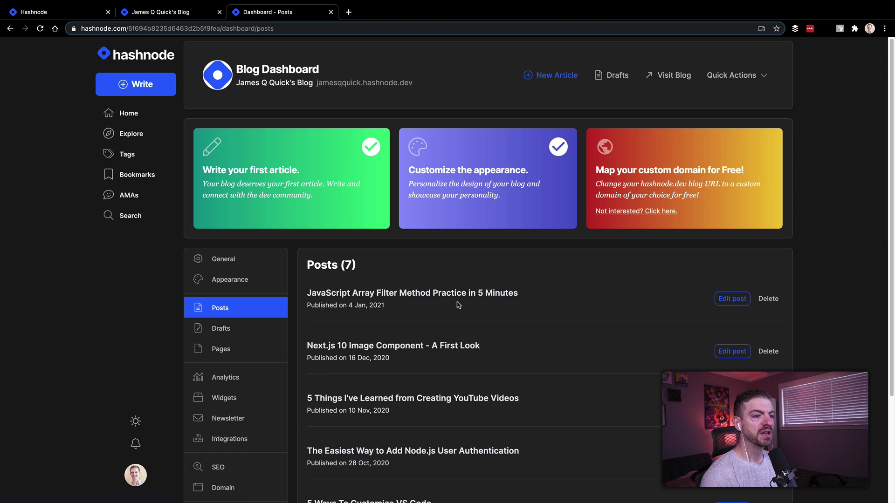
Step: Open the JavaScript Array Filter post in the editor and select its YouTube embed line
click(731, 299)
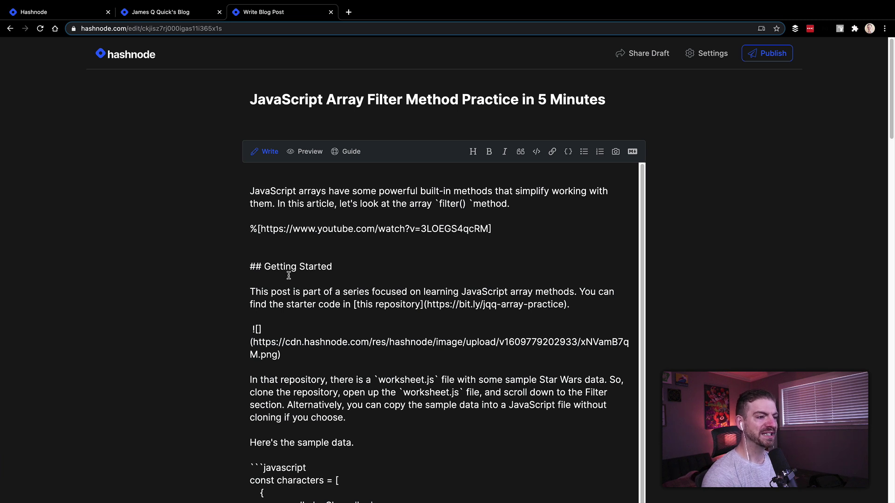
drag(333, 268, 242, 268)
drag(536, 228, 232, 232)
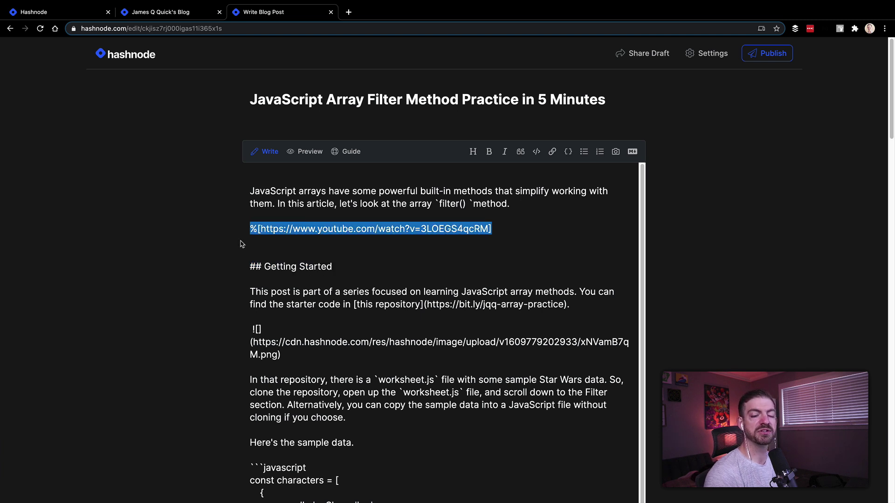
click(255, 229)
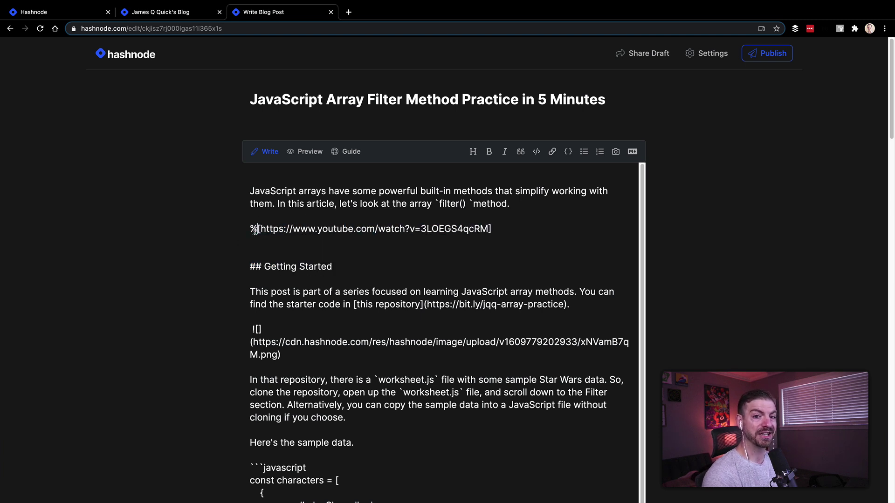
triple_click(243, 227)
click(308, 236)
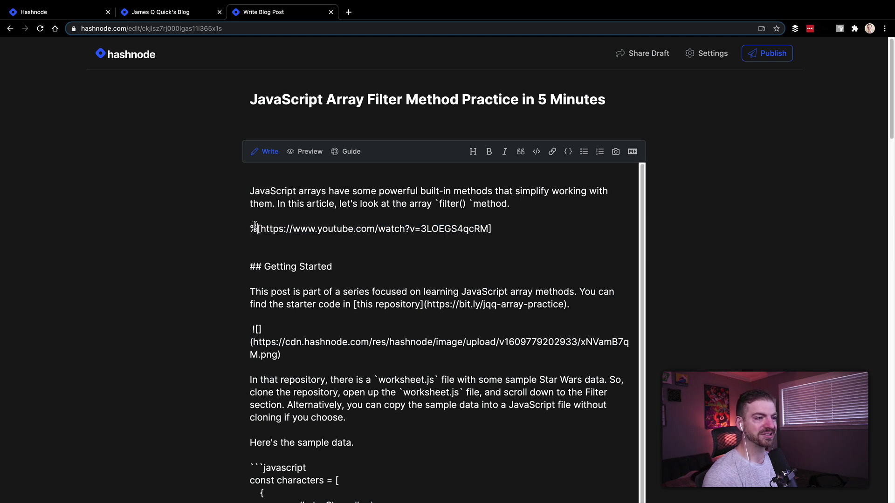
drag(257, 228, 250, 225)
Step: Preview the rendered article, then go back to the dashboard's list of seven posts
scroll(338, 375, down, 1)
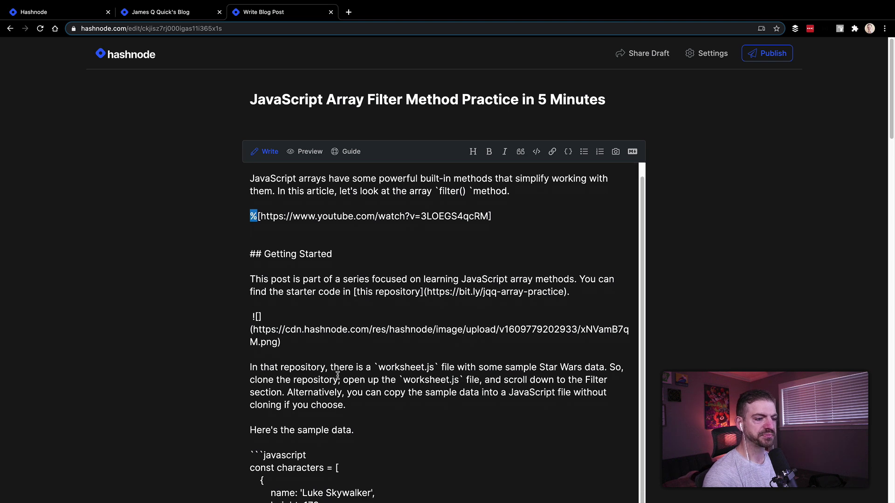
scroll(412, 387, down, 6)
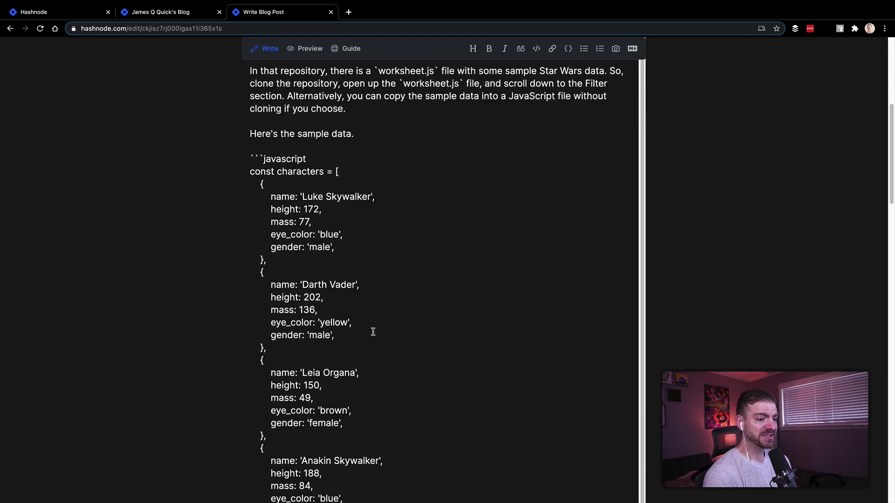
scroll(373, 331, down, 2)
scroll(373, 331, up, 1)
scroll(483, 258, up, 4)
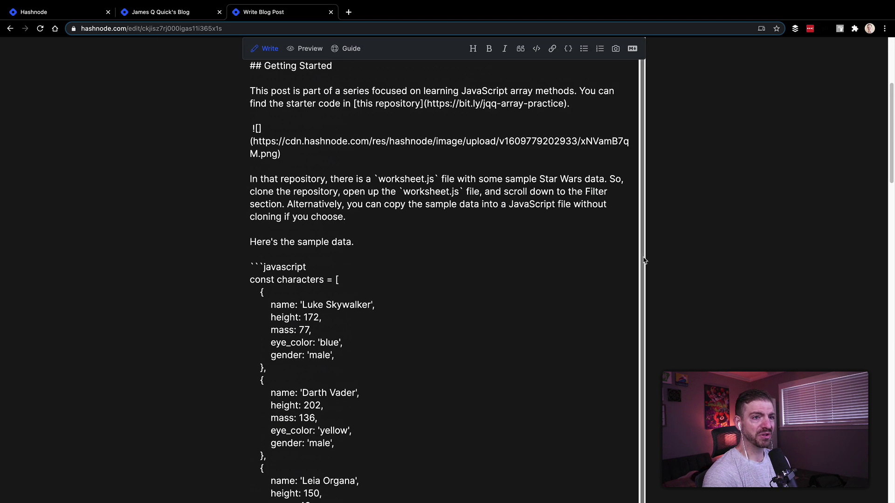
scroll(644, 260, up, 4)
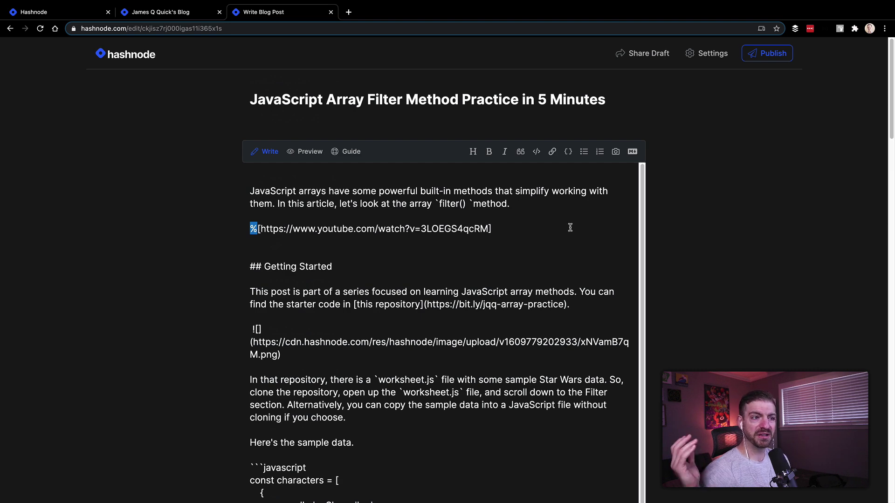
click(309, 152)
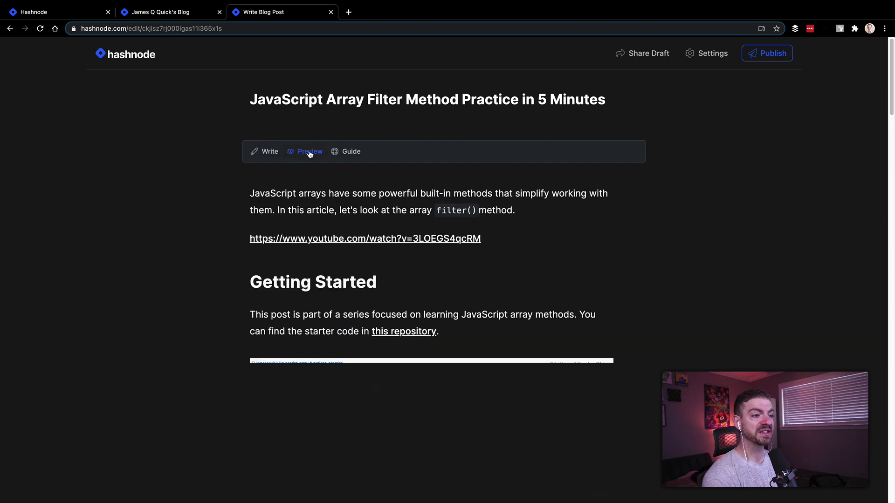
scroll(334, 266, down, 10)
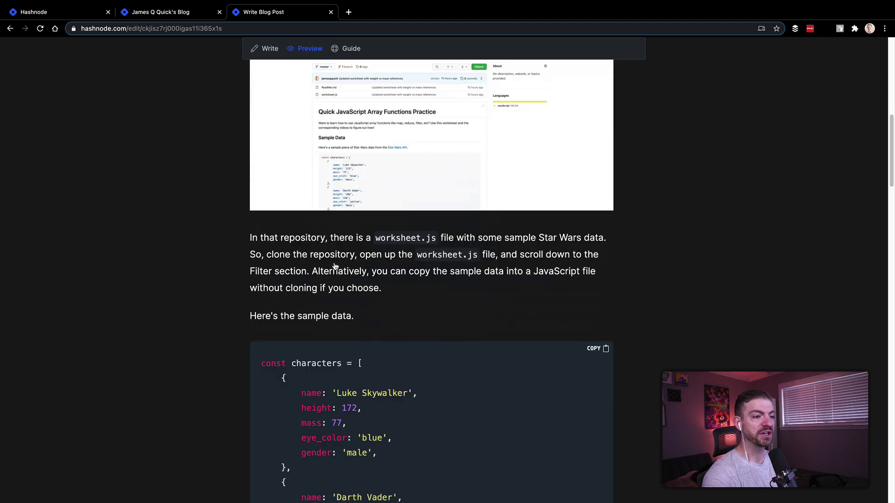
click(10, 28)
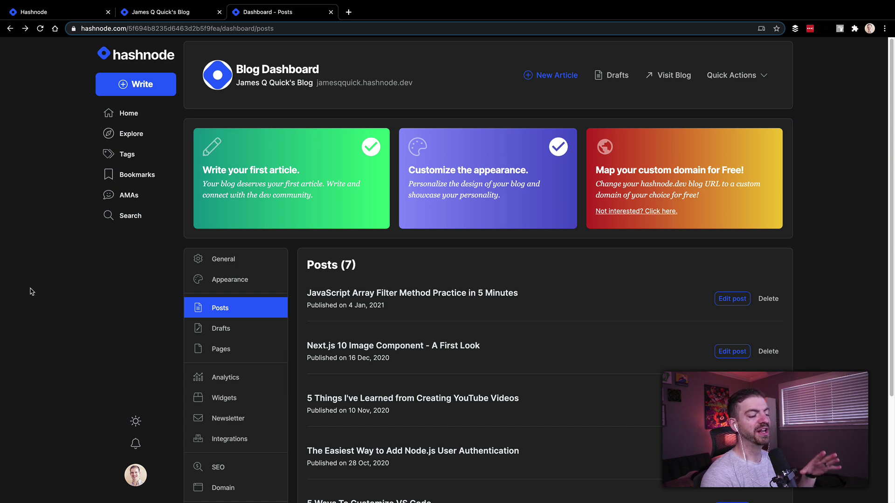
Step: Open Analytics and review the 40 weekly views, daily chart and per-post views table
click(215, 384)
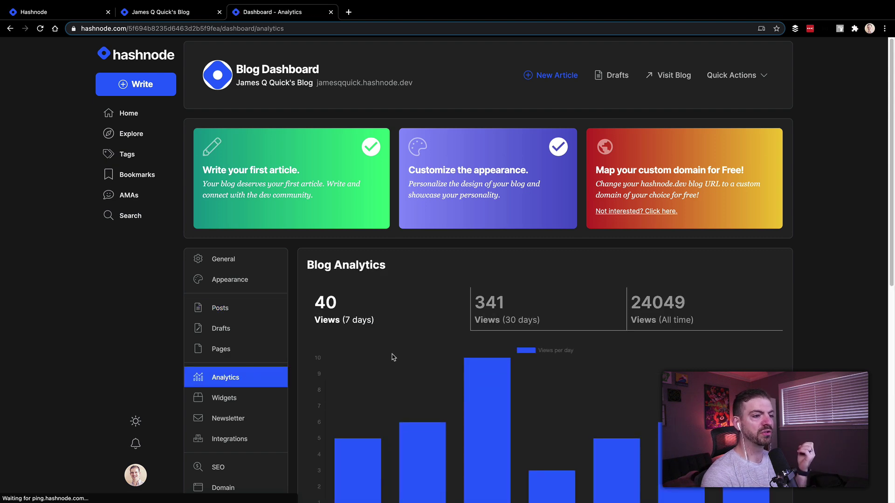
scroll(392, 357, down, 5)
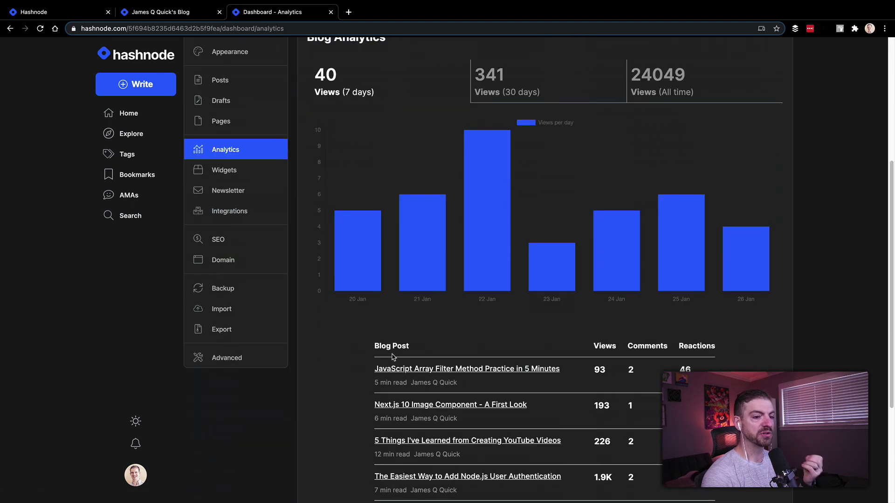
scroll(393, 357, down, 1)
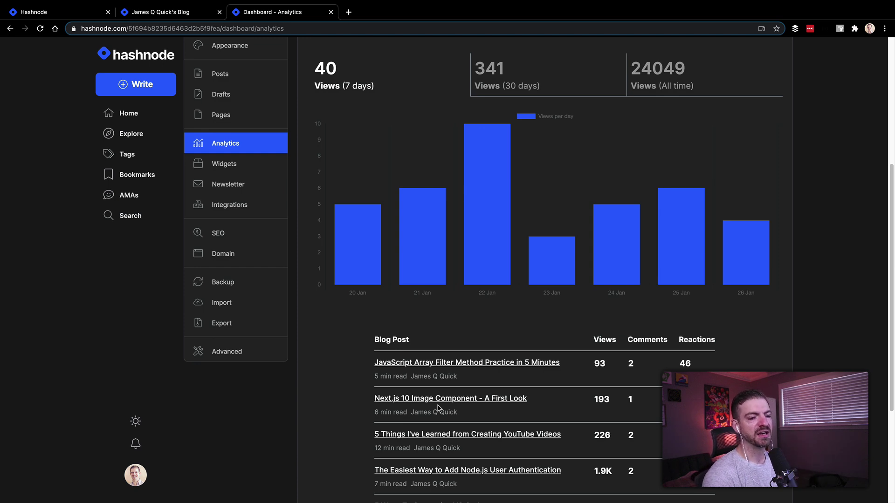
scroll(438, 408, down, 5)
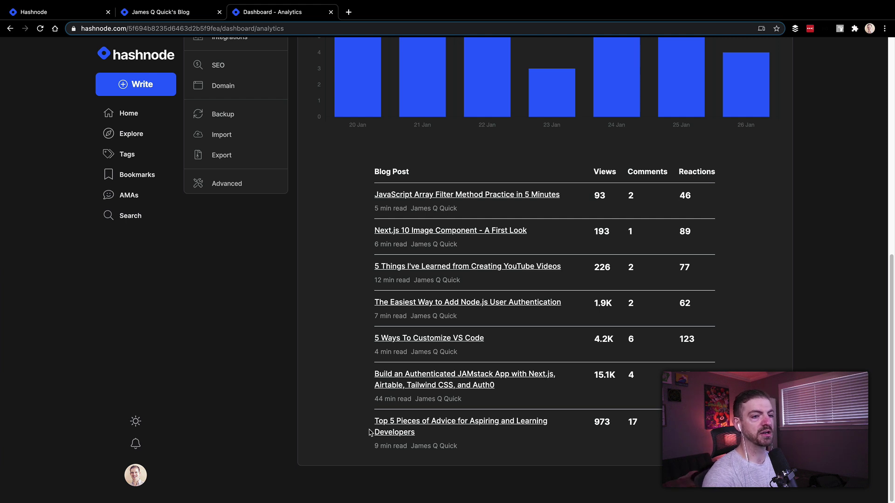
scroll(370, 432, up, 5)
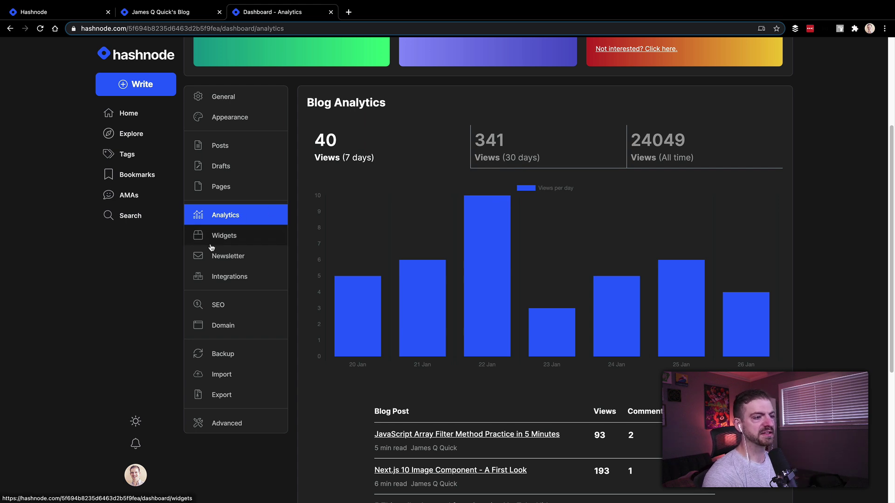
Step: Check the Newsletter settings showing the service disabled, then move to Domain settings
click(229, 267)
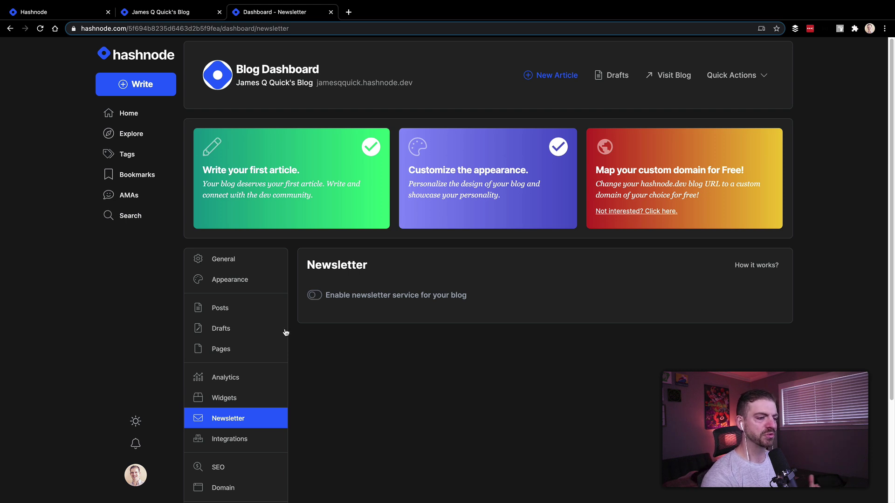
scroll(274, 392, down, 2)
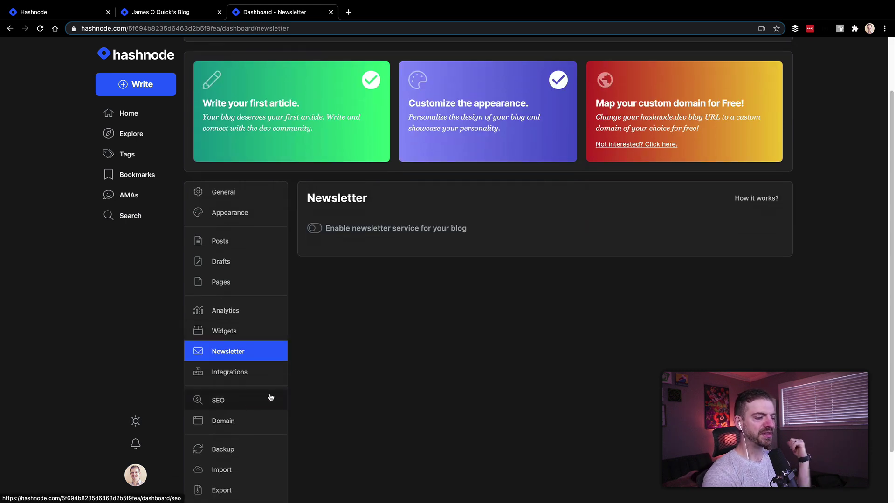
click(227, 423)
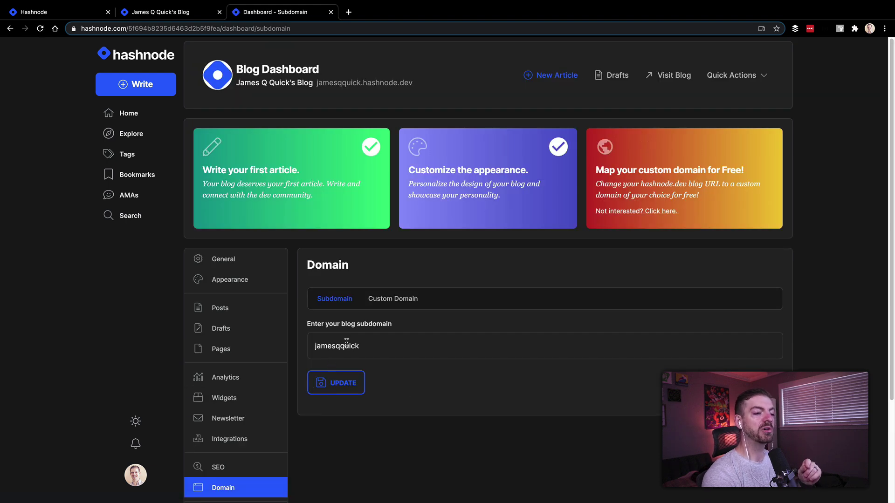
Step: Verify the hashnode.dev subdomain on the live blog, then choose the Custom Domain option
double_click(345, 345)
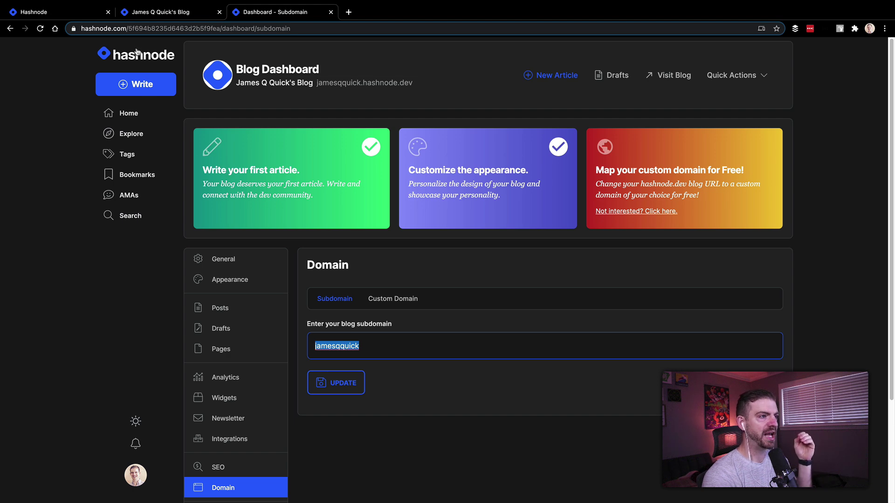
click(68, 14)
click(136, 14)
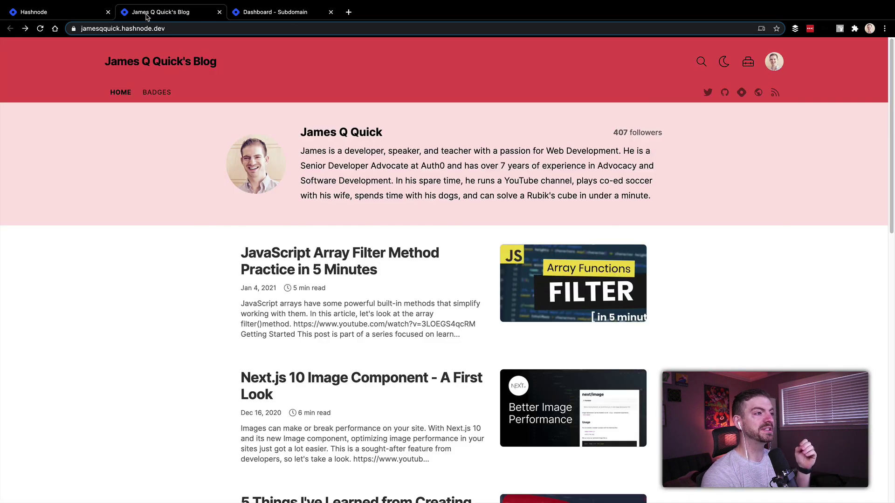
click(251, 18)
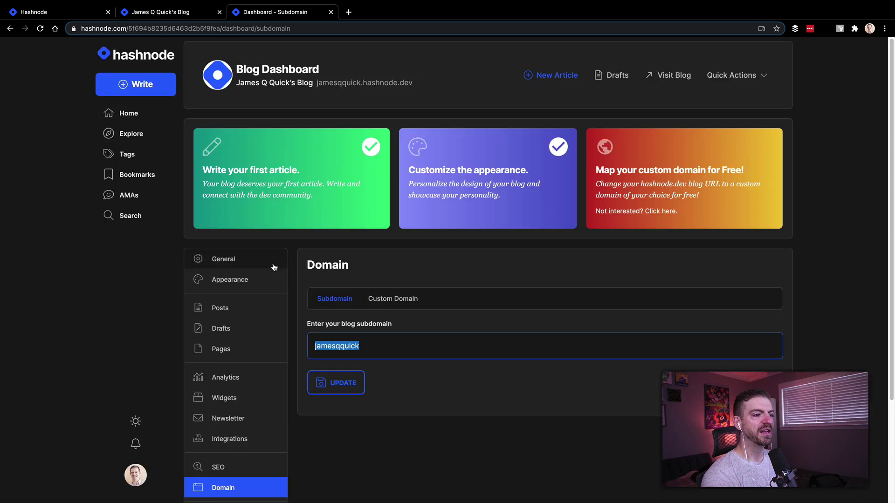
click(403, 303)
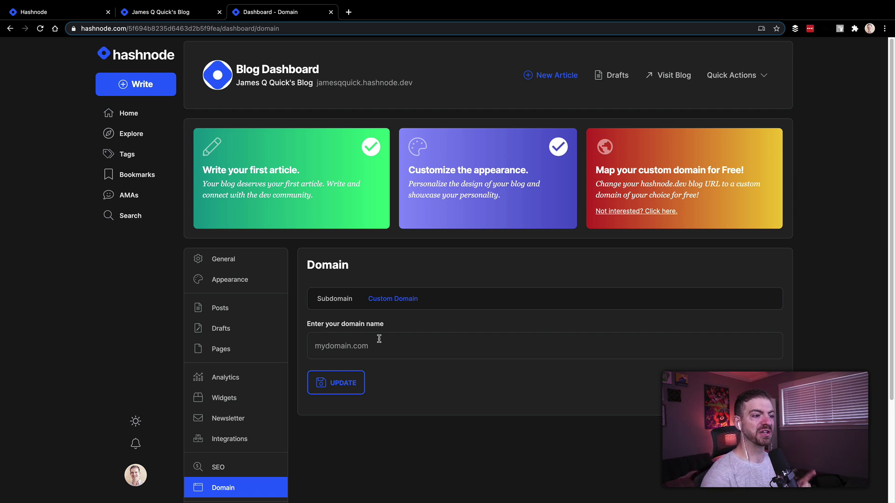
scroll(335, 432, down, 3)
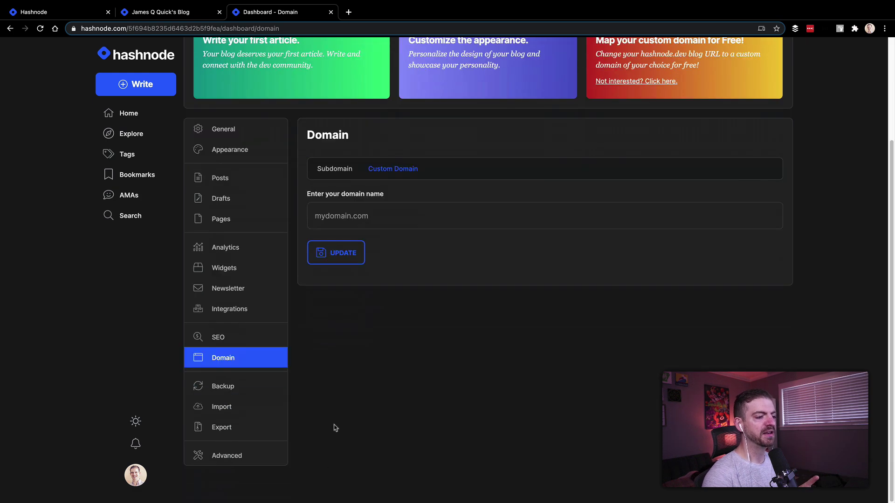
Step: Open Backup and review the failed GitHub backup operations and setup steps
click(235, 387)
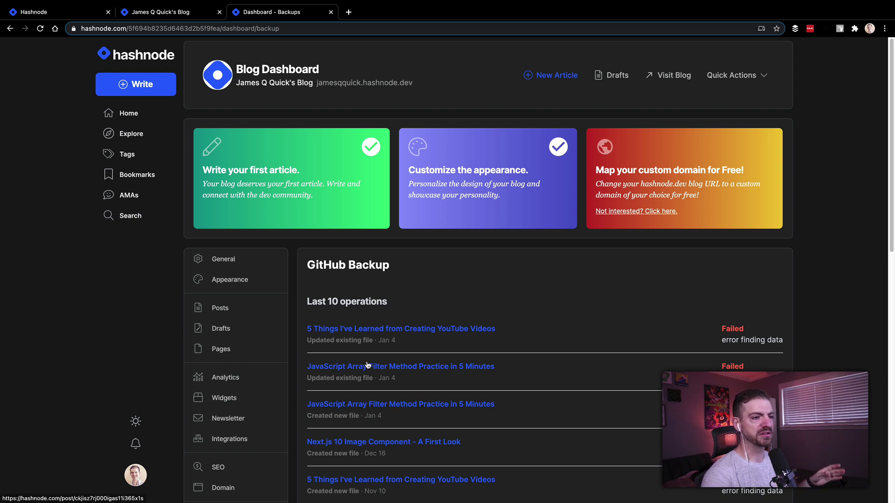
scroll(368, 365, down, 5)
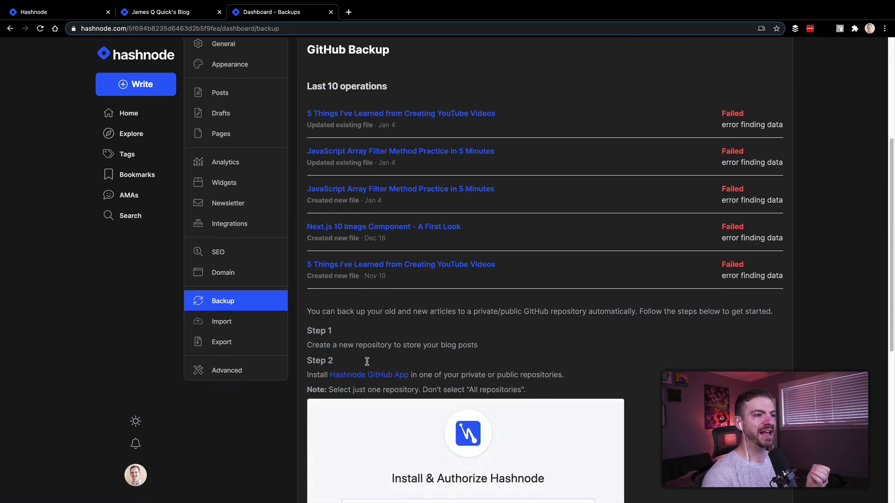
scroll(367, 361, up, 1)
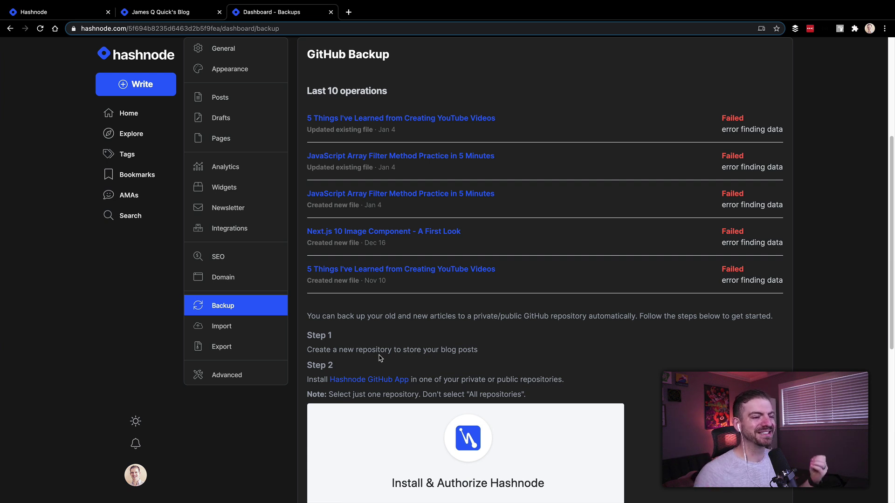
Step: Look over the Import settings, including the Dev.to post URL field, then open Export
click(244, 335)
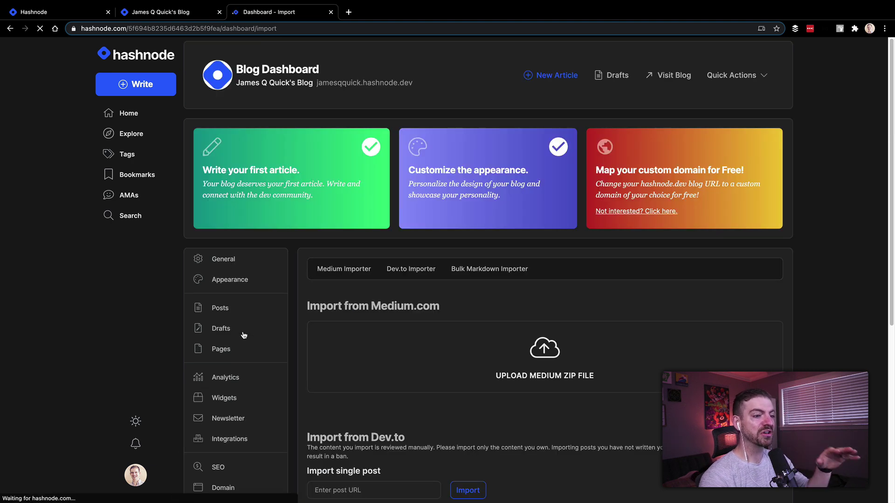
scroll(438, 403, down, 2)
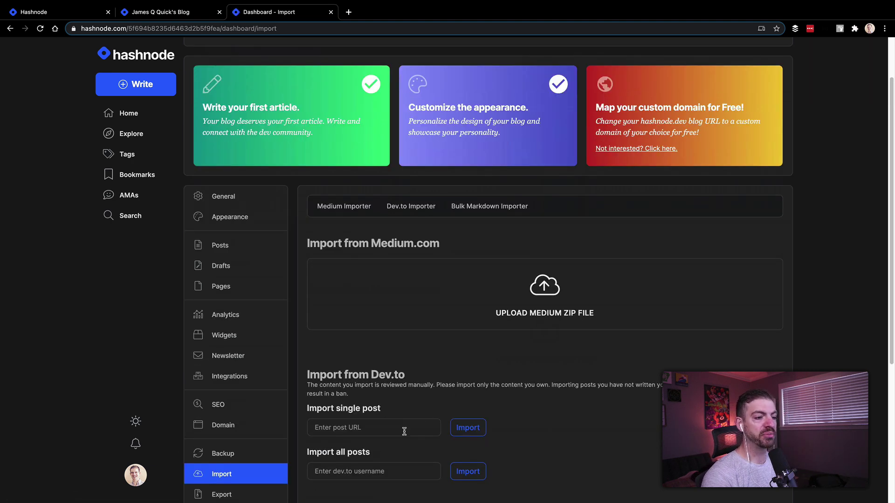
click(386, 426)
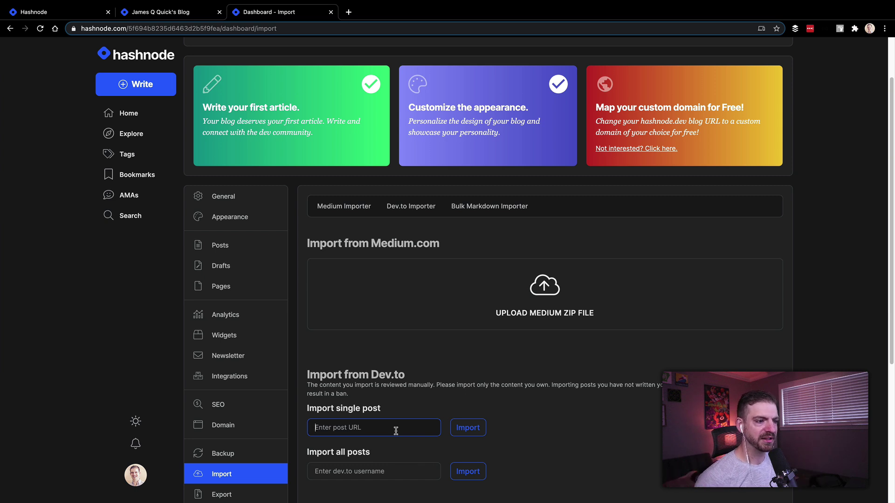
scroll(396, 431, down, 1)
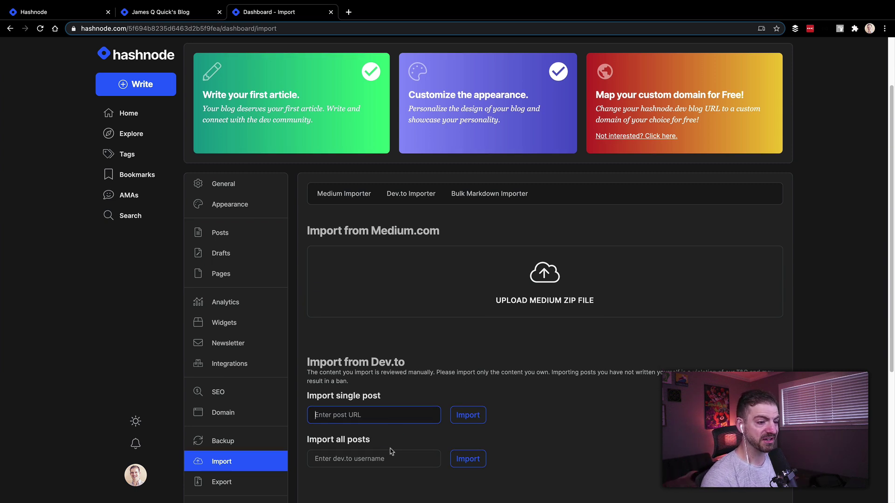
scroll(383, 404, down, 1)
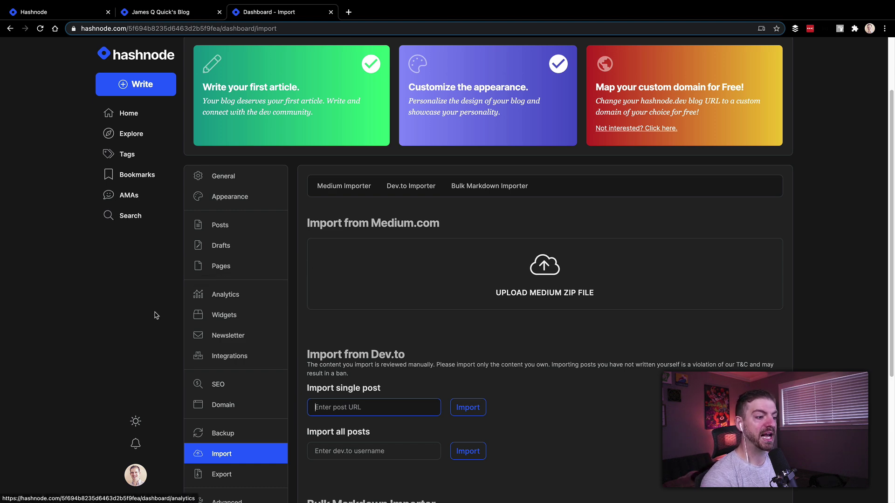
scroll(156, 315, down, 2)
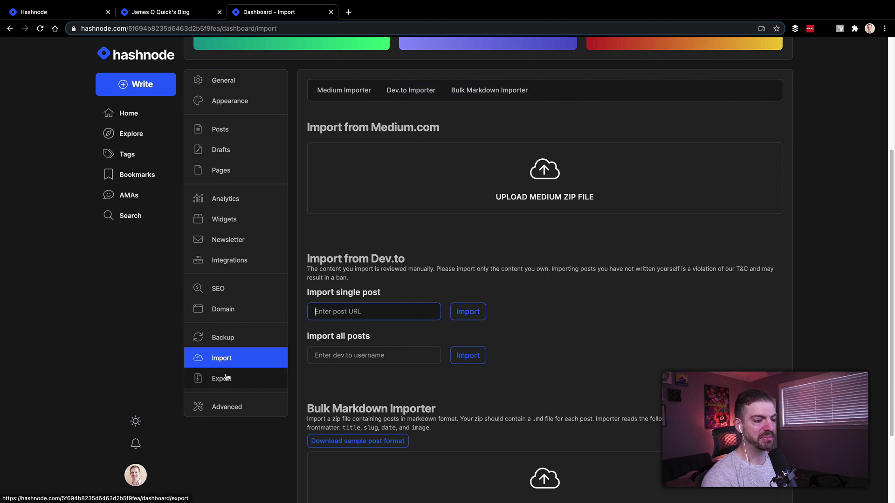
scroll(219, 373, down, 1)
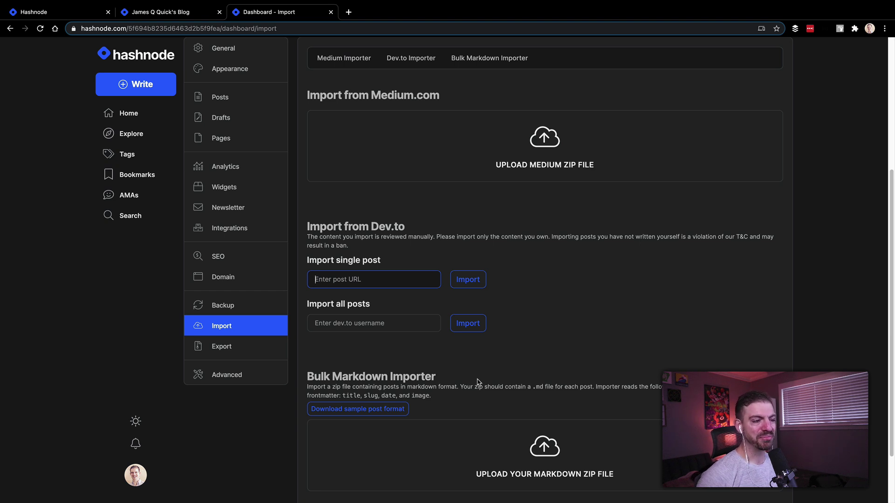
click(229, 349)
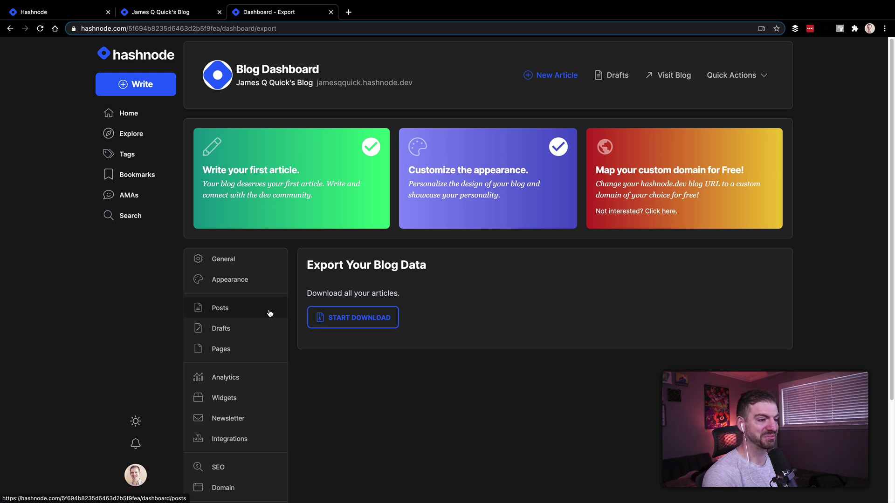
Step: Open General settings and scroll through publication name, about text and social profile links
click(245, 267)
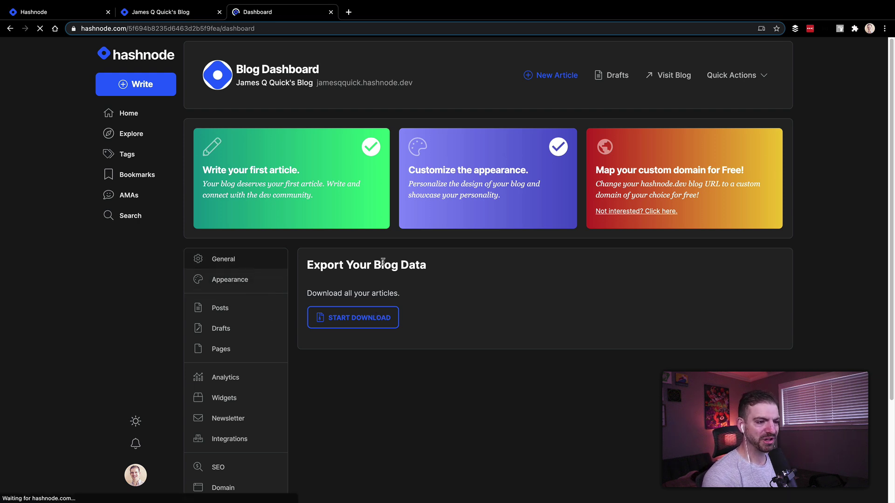
scroll(377, 269, down, 1)
scroll(377, 272, down, 1)
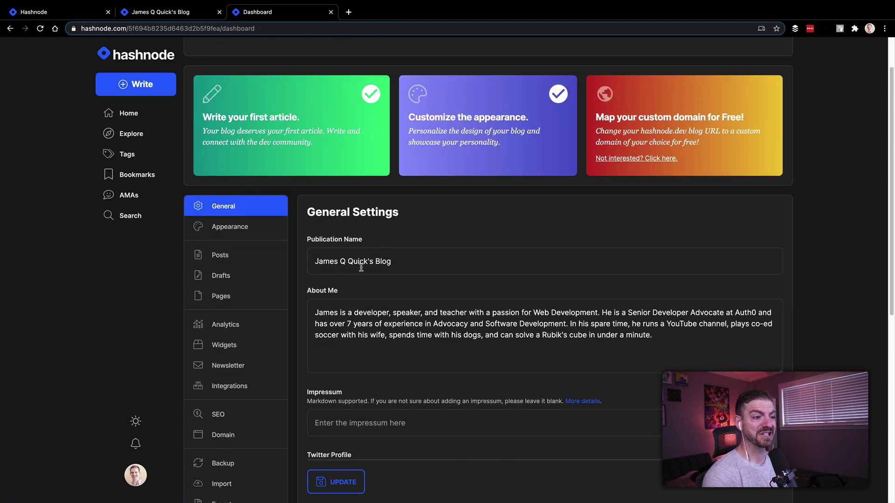
scroll(438, 349, down, 3)
scroll(438, 349, down, 5)
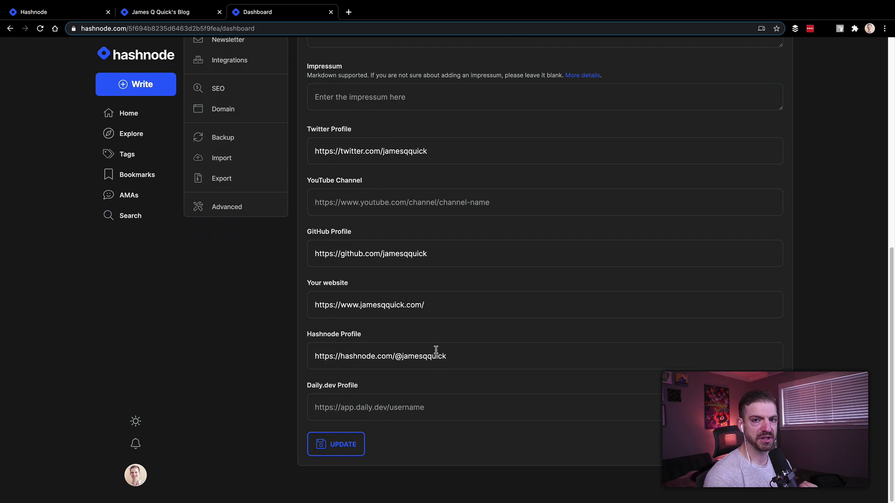
scroll(436, 352, up, 8)
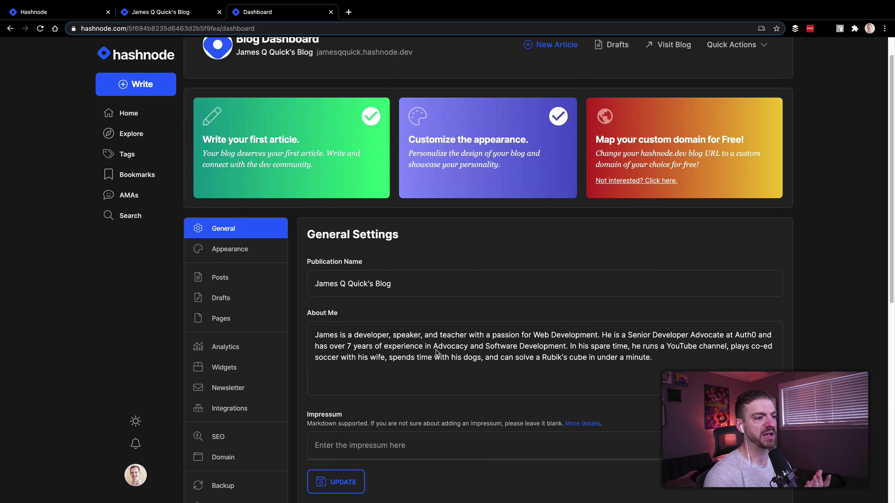
click(247, 255)
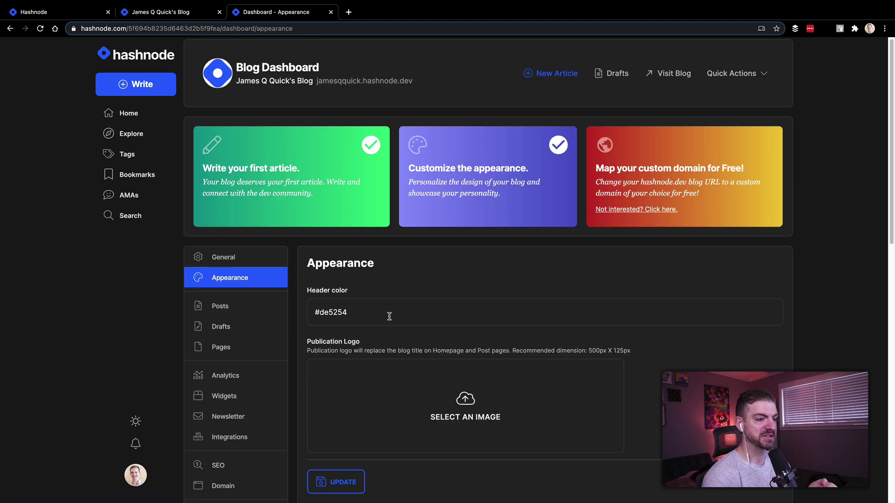
Step: Review the #de5254 header colour, logo and favicon uploads, layout and dark-mode options
scroll(387, 314, down, 2)
click(327, 275)
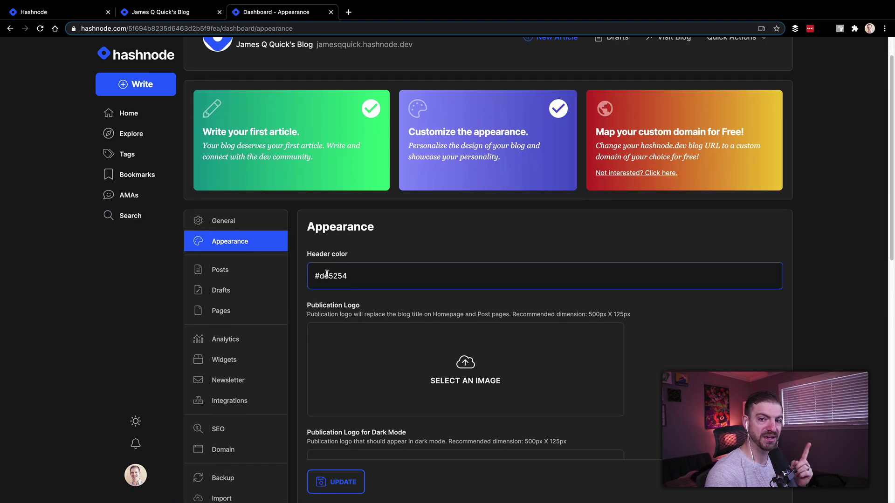
scroll(489, 343, down, 1)
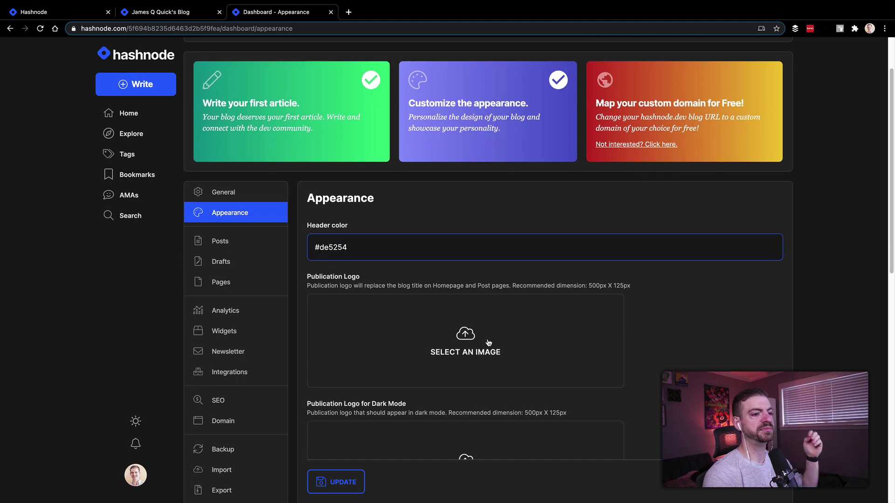
scroll(488, 343, down, 6)
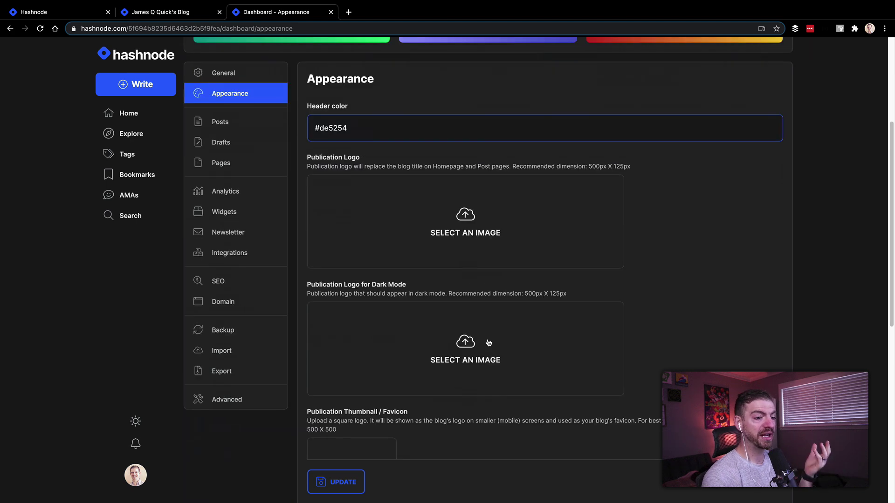
scroll(488, 343, down, 8)
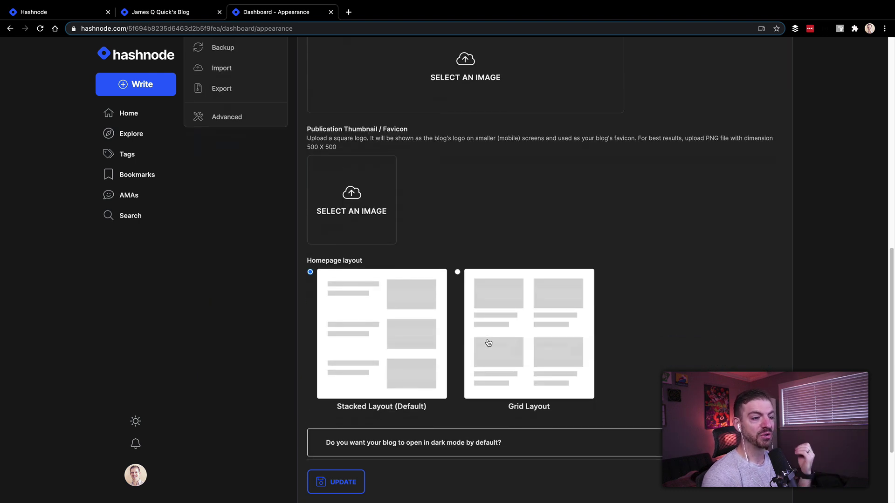
scroll(476, 343, down, 3)
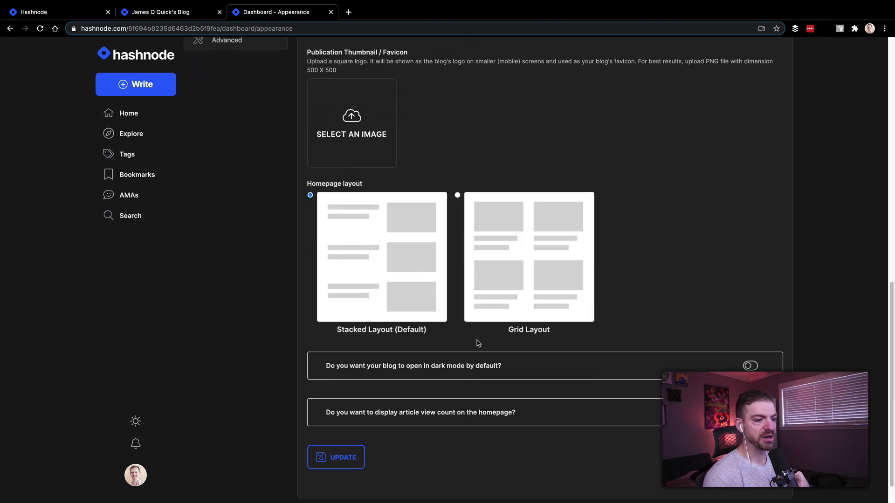
scroll(478, 343, down, 1)
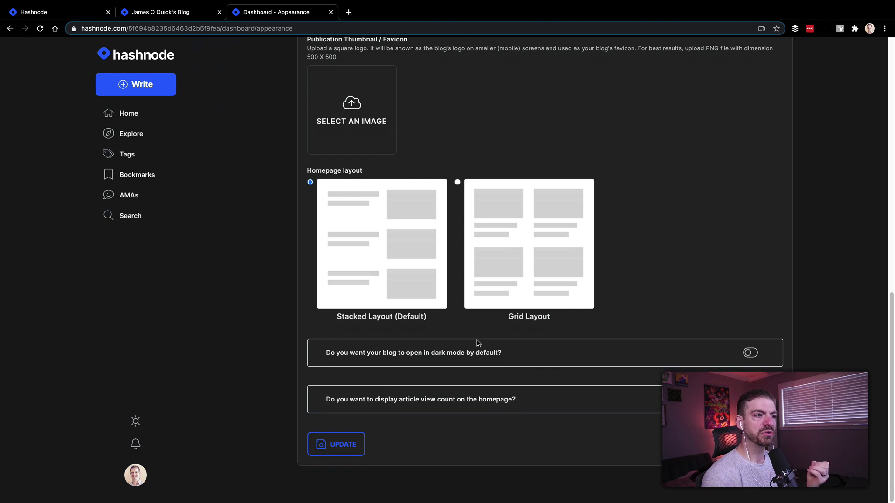
scroll(478, 343, up, 12)
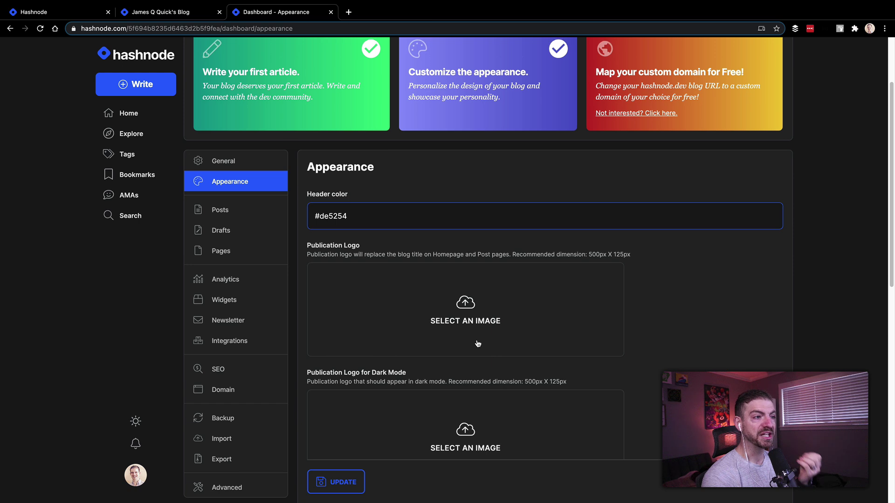
scroll(480, 289, up, 2)
Step: Return to the Integrations settings and look through the Google Analytics, Hotjar, Matomo and Meta Tags cards
key(alt+Left)
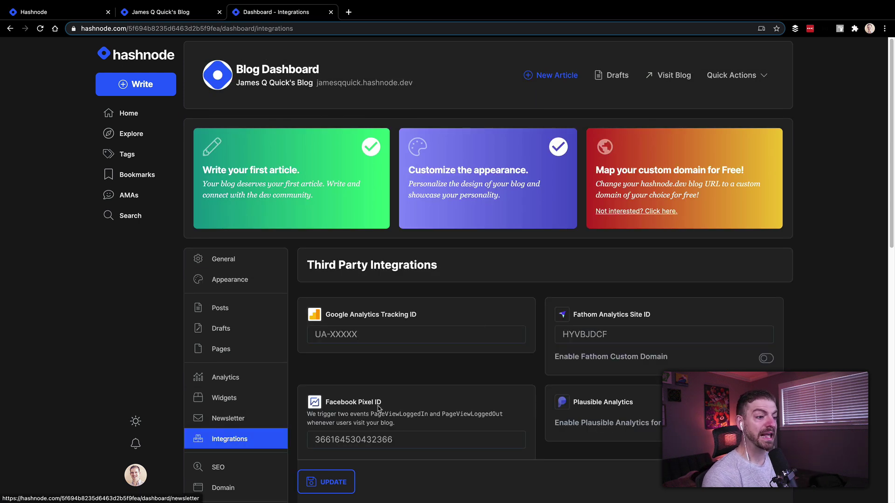
scroll(326, 397, down, 1)
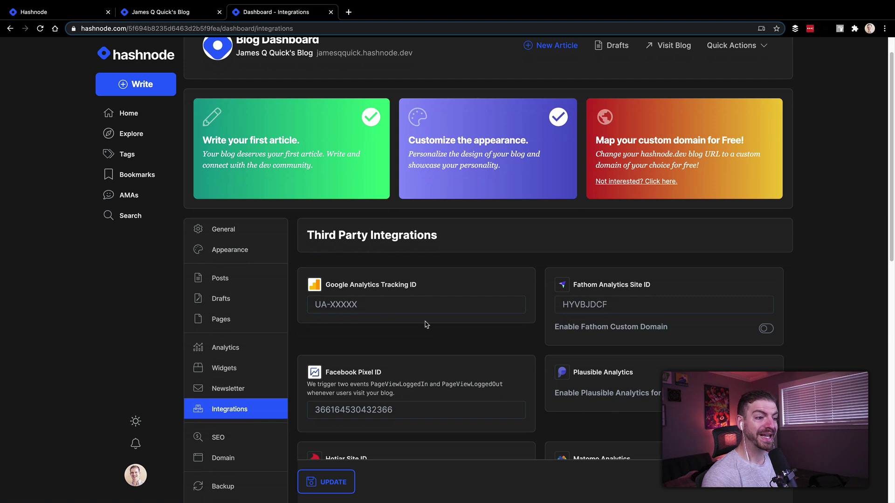
scroll(433, 325, down, 5)
scroll(434, 326, down, 2)
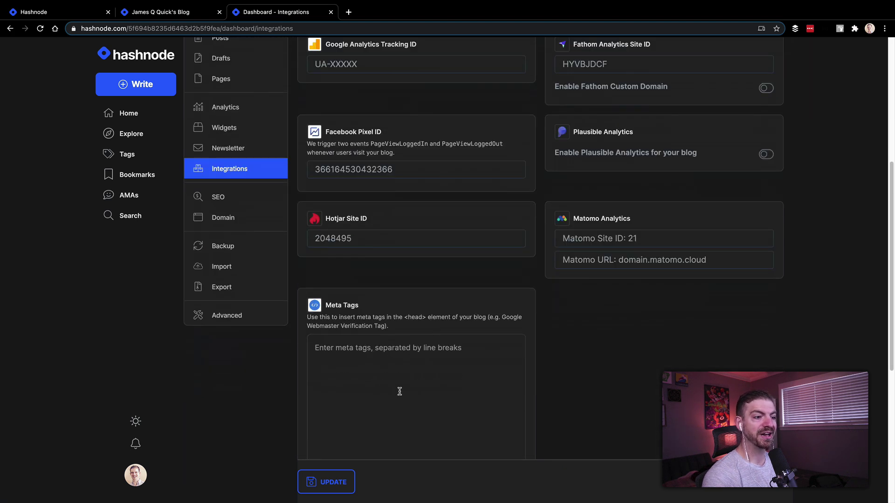
scroll(403, 393, down, 3)
scroll(438, 298, down, 4)
scroll(442, 298, up, 12)
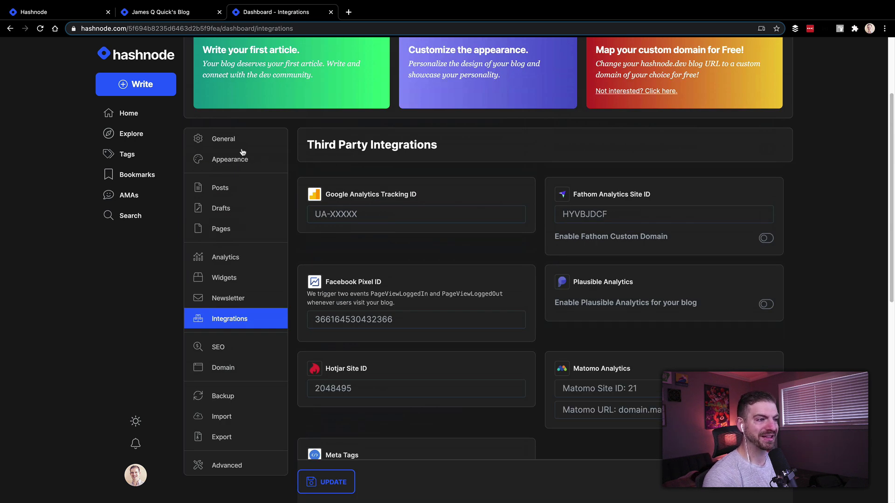
scroll(230, 147, up, 3)
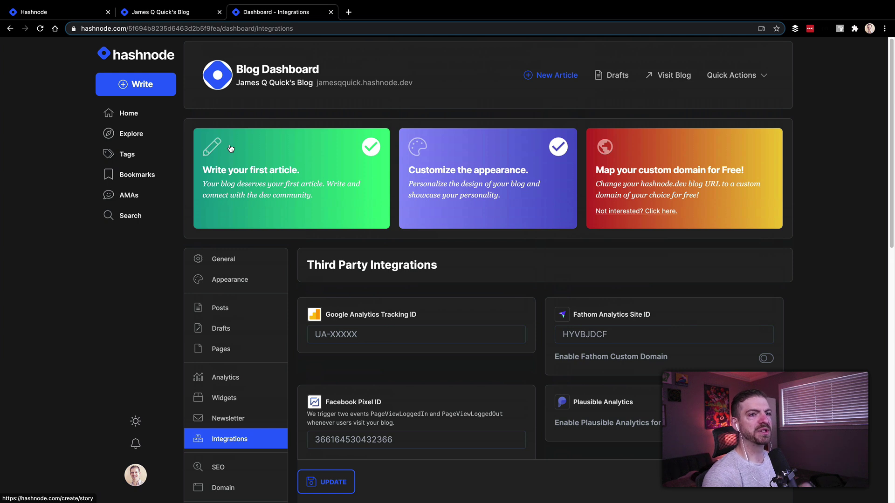